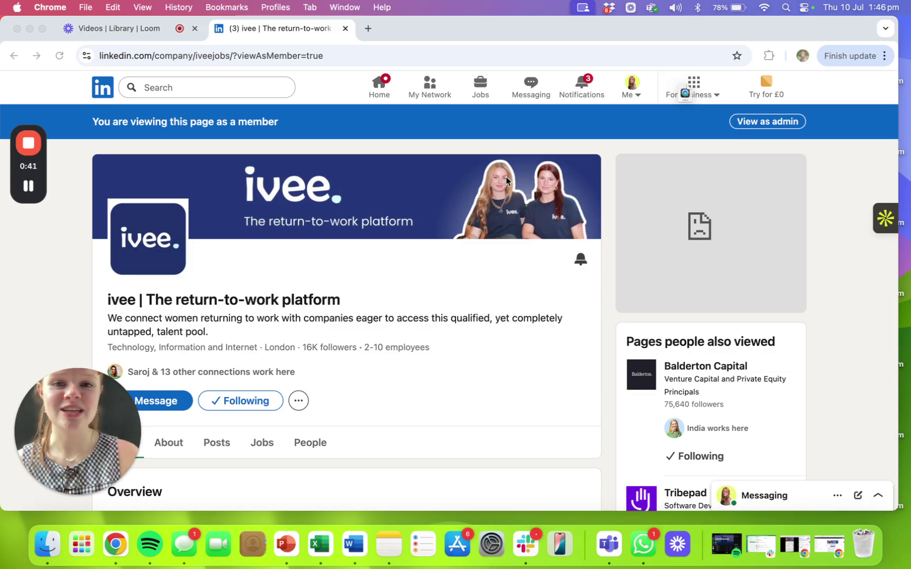
Go to the Jobs home page and show all Top job picks
left_click(482, 90)
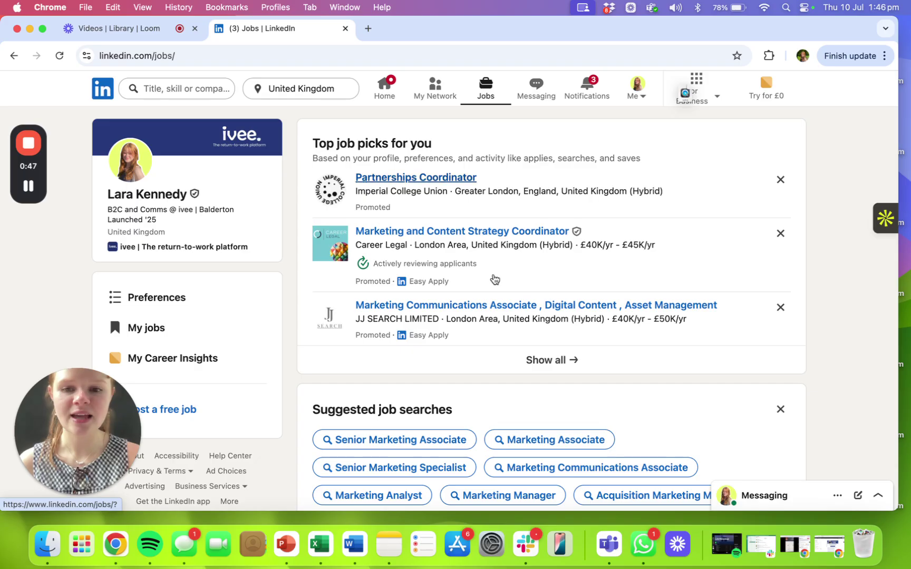
left_click(558, 360)
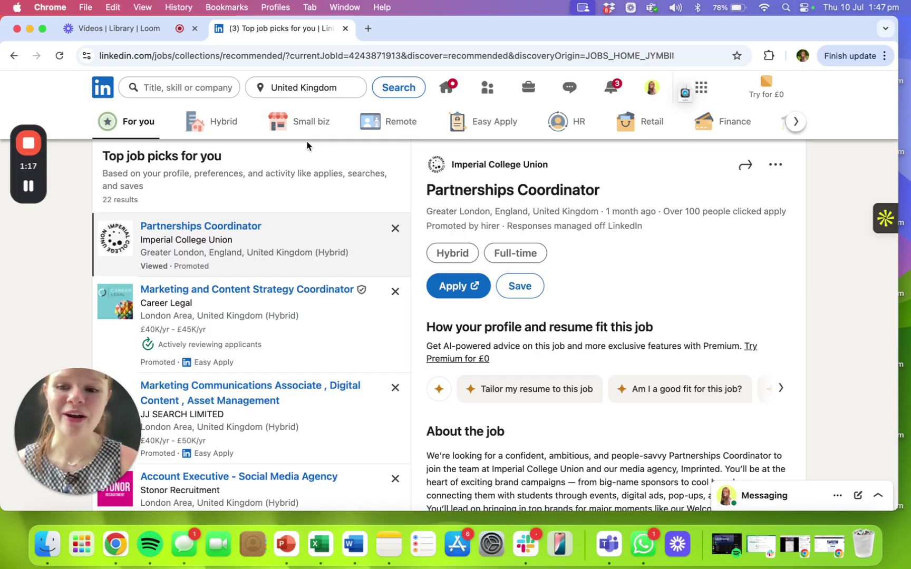
Search all UK jobs and filter Date posted to Past 24 hours
left_click(408, 92)
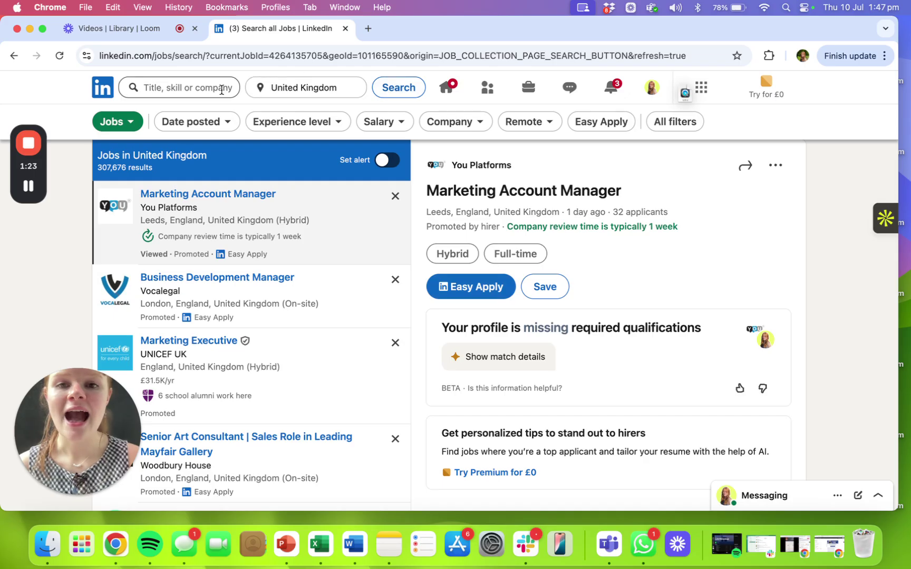
left_click(207, 127)
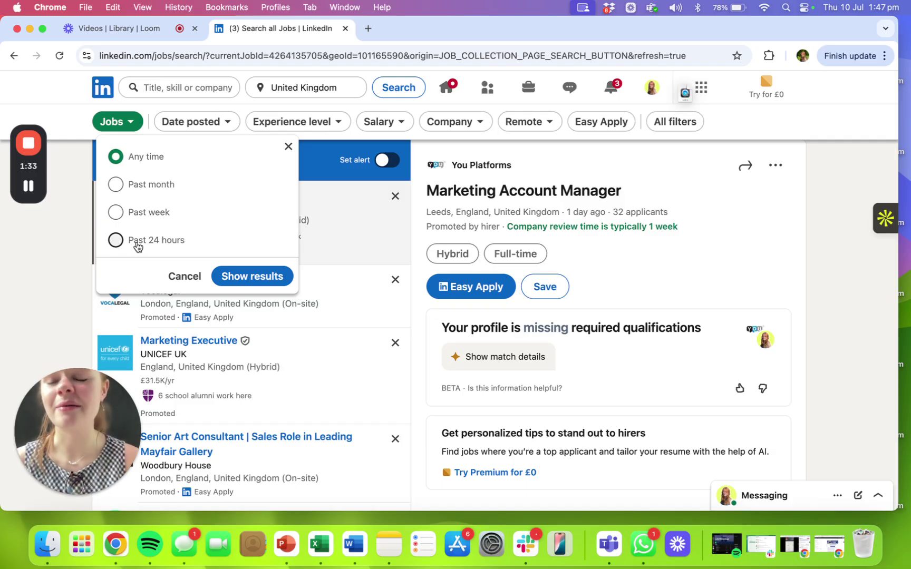
left_click(143, 243)
left_click(219, 286)
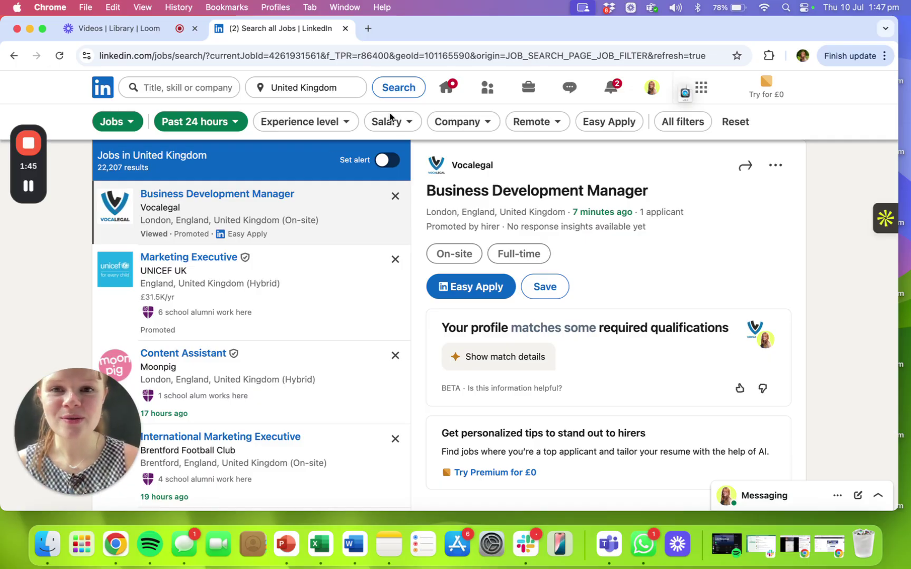
Change the URL's f_TPR value from r86400 to r3600 and reload the search
left_click(361, 55)
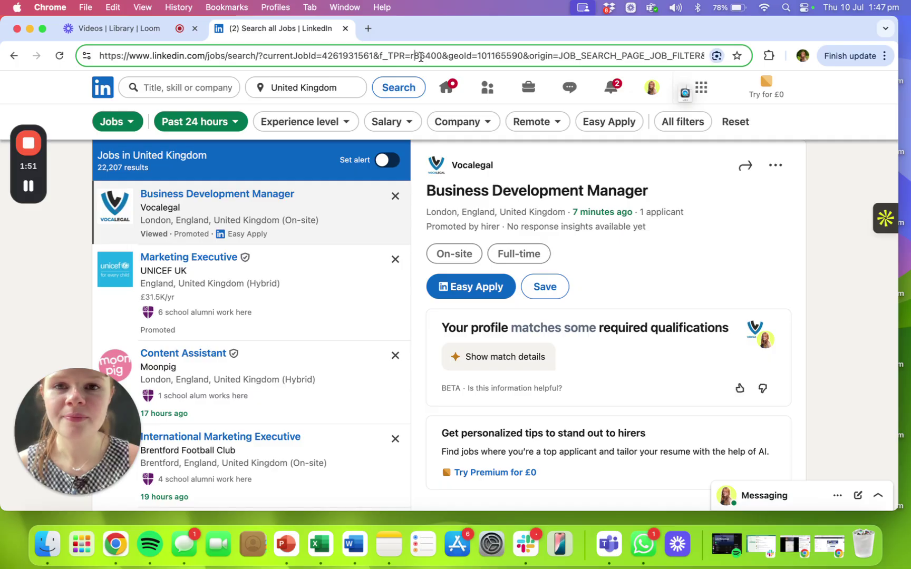
left_click_drag(415, 56, 442, 71)
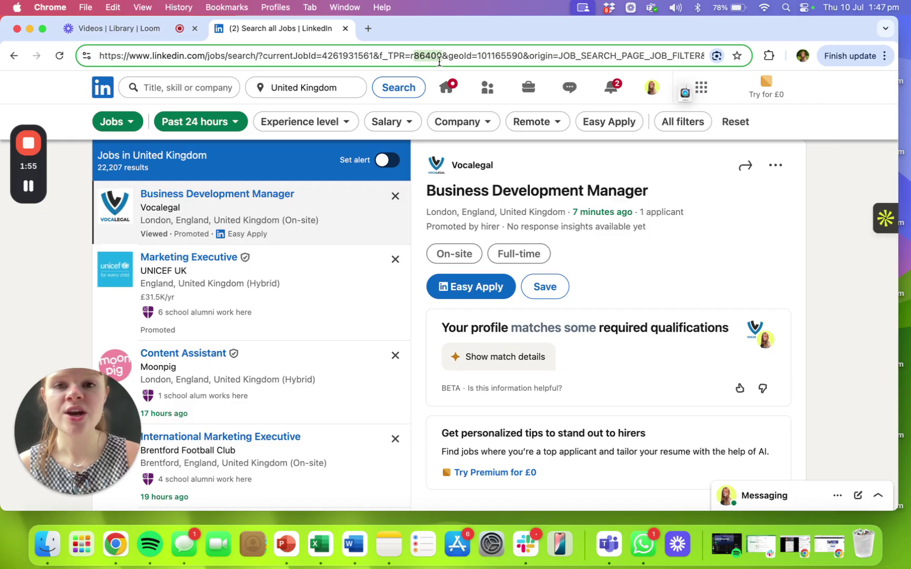
key("BackSpace")
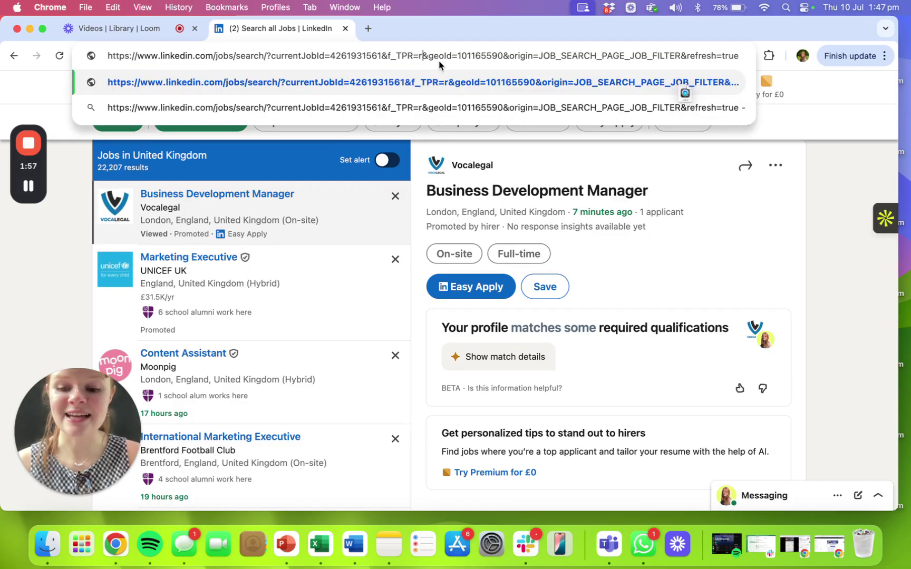
type("3600")
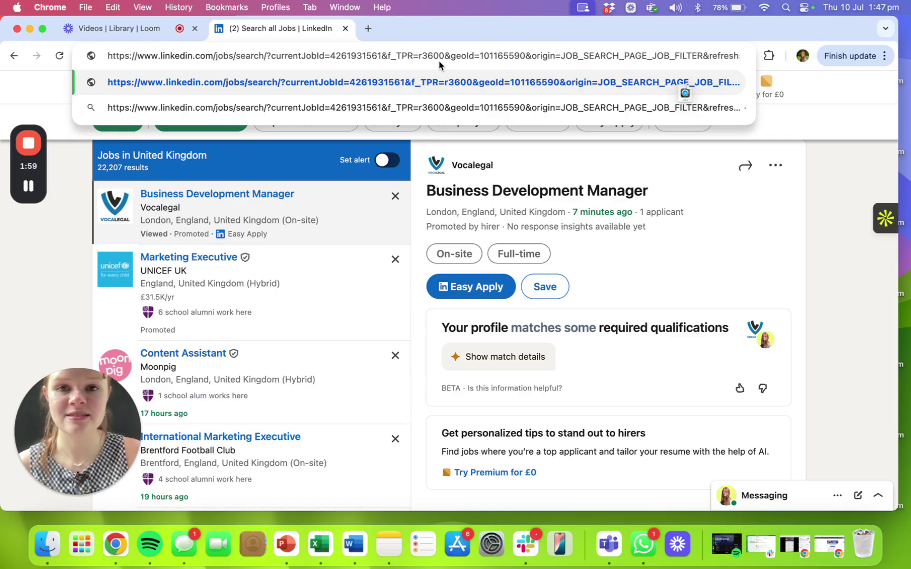
key("Return")
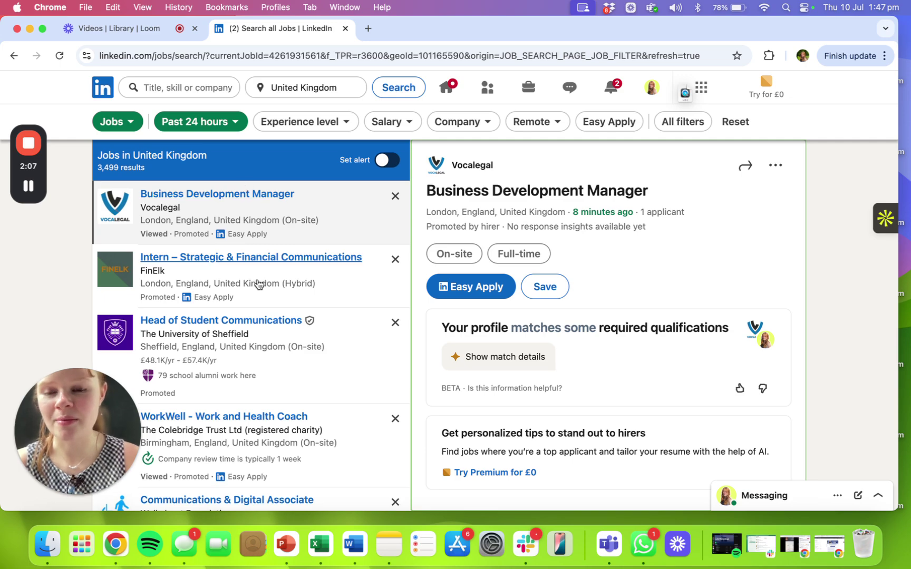
scroll(317, 355, "down", 3)
scroll(317, 354, "down", 2)
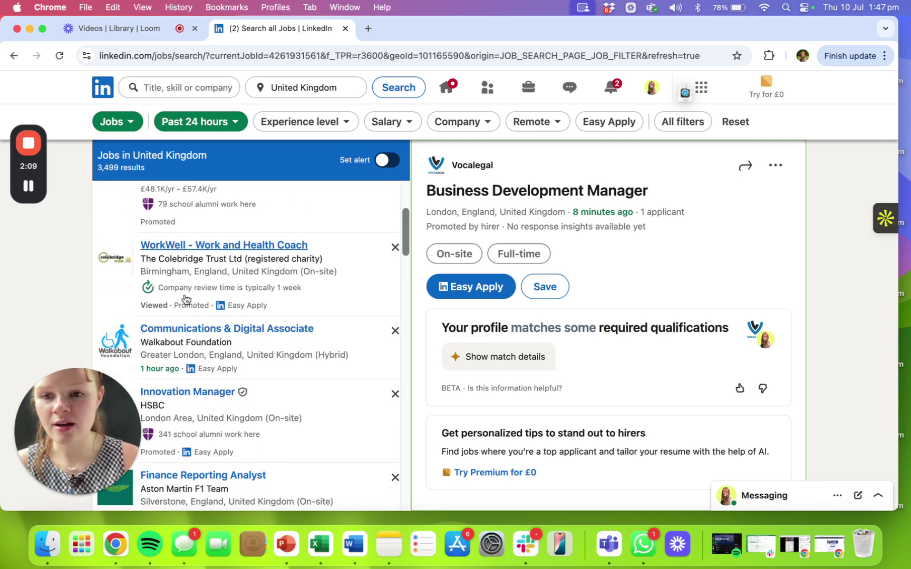
scroll(183, 320, "down", 2)
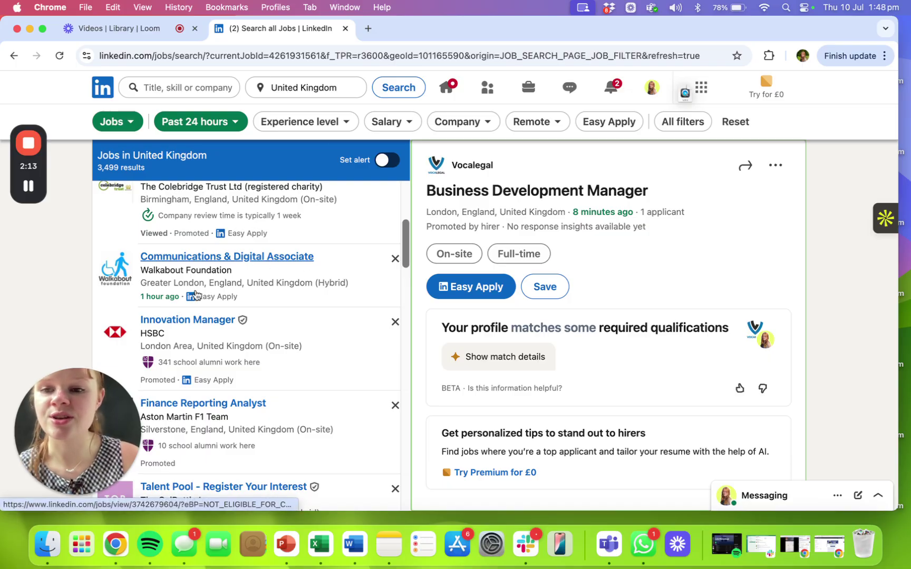
scroll(197, 298, "down", 1)
scroll(197, 298, "down", 2)
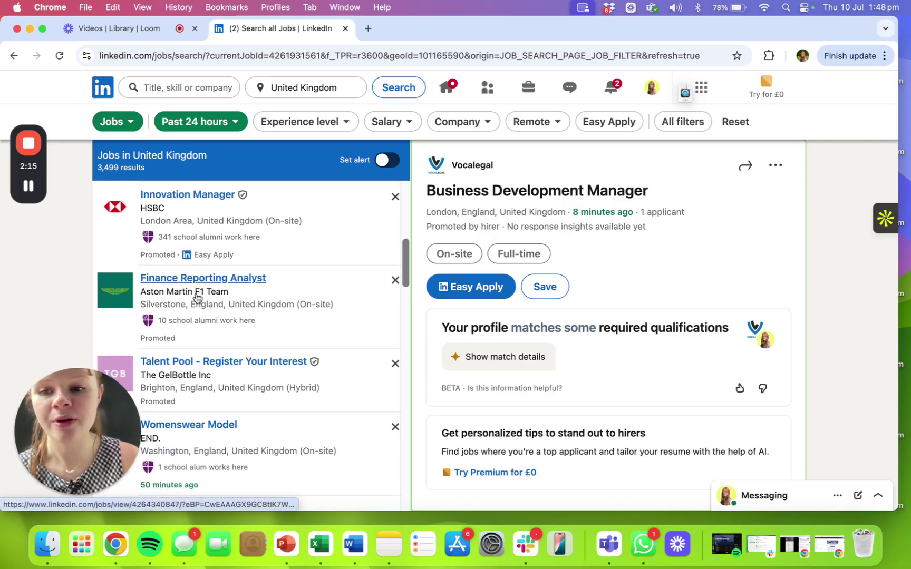
scroll(197, 298, "down", 2)
scroll(193, 301, "down", 1)
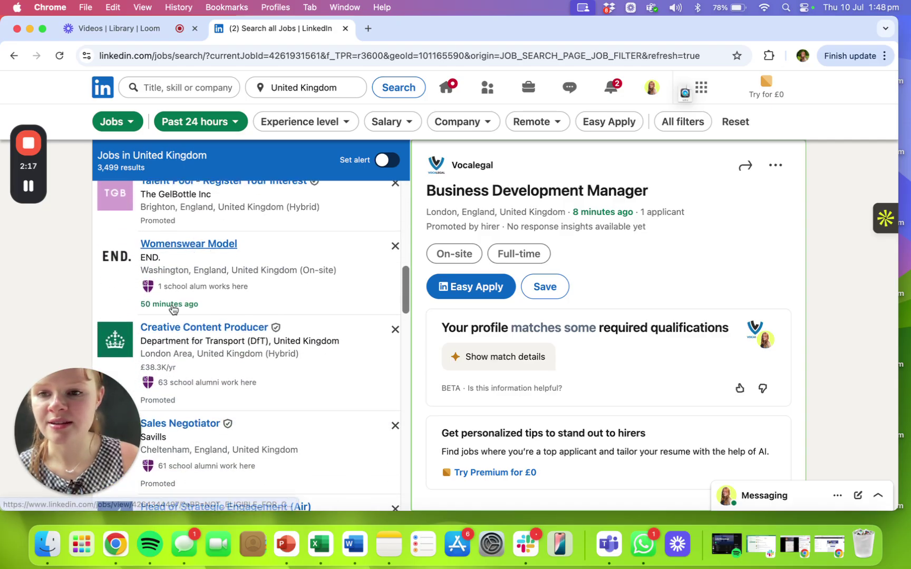
scroll(169, 314, "down", 2)
scroll(169, 314, "down", 1)
scroll(168, 314, "down", 2)
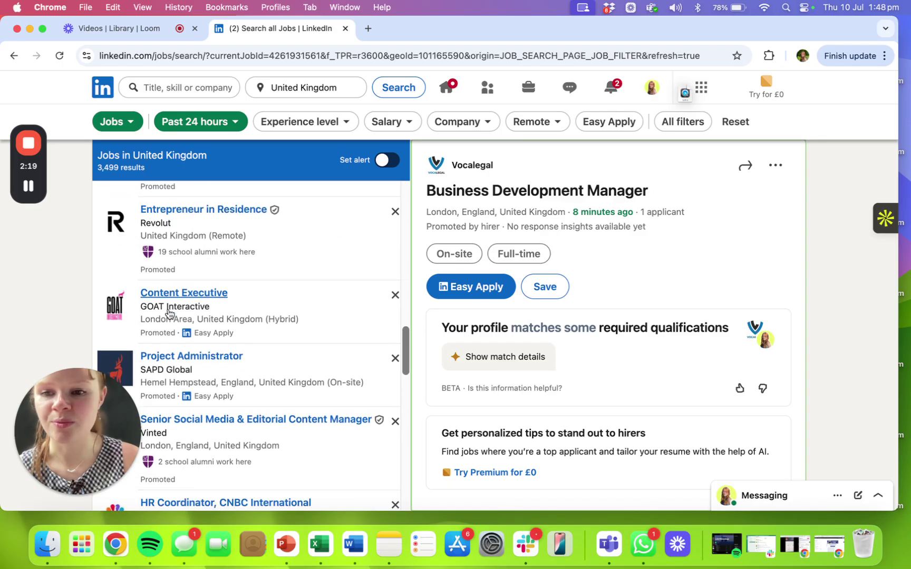
scroll(168, 314, "down", 3)
scroll(168, 313, "down", 2)
scroll(168, 314, "down", 1)
scroll(184, 261, "down", 2)
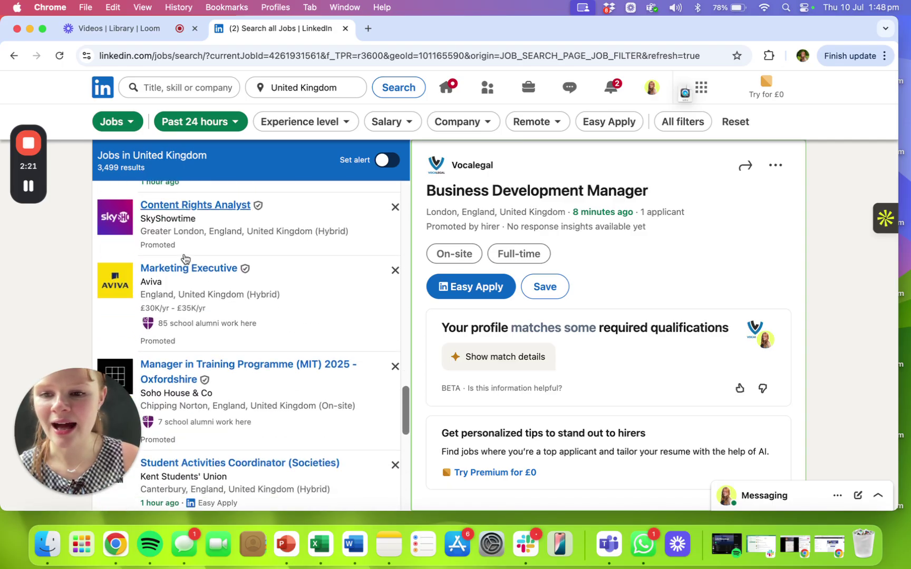
scroll(184, 259, "down", 2)
scroll(184, 258, "down", 2)
scroll(224, 256, "down", 2)
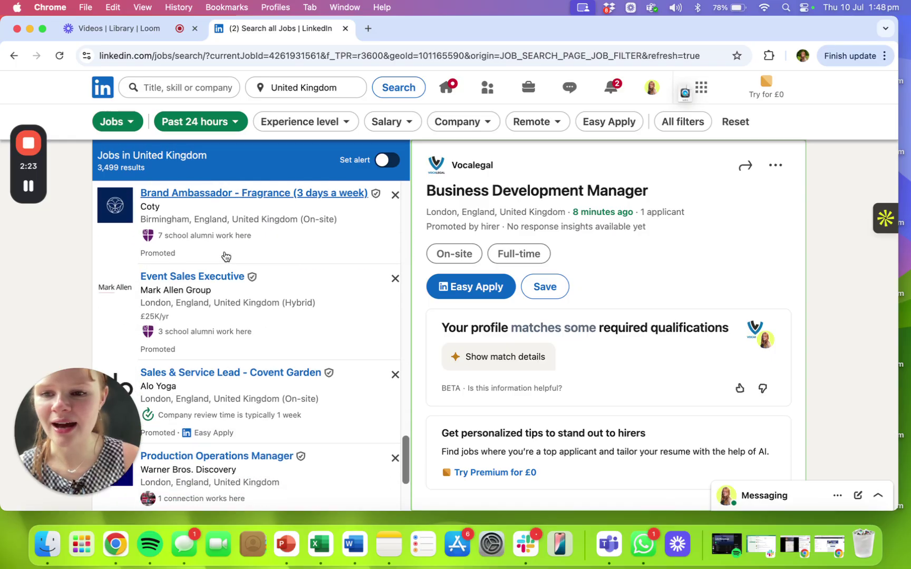
scroll(225, 257, "down", 2)
Go to page 2 of the past-hour UK job results
left_click(242, 470)
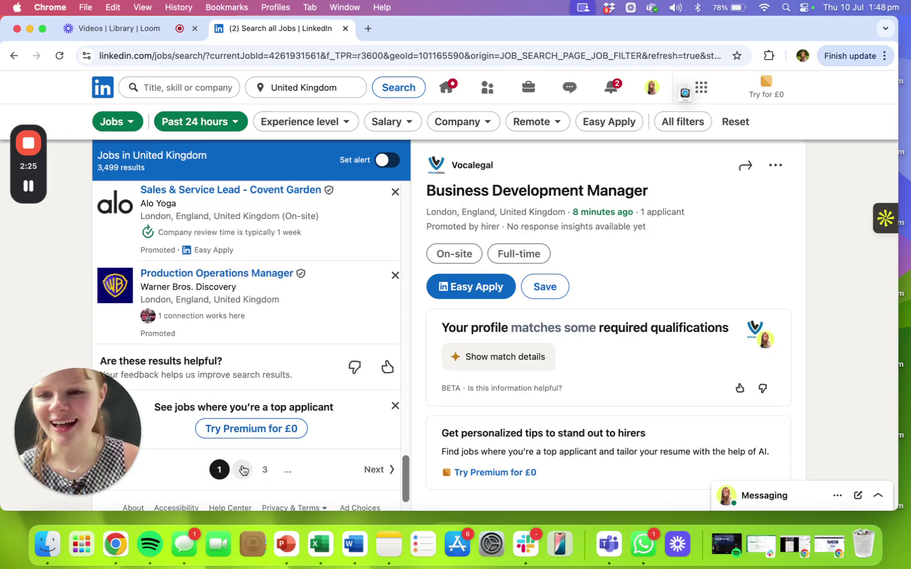
scroll(239, 379, "down", 2)
scroll(240, 379, "down", 2)
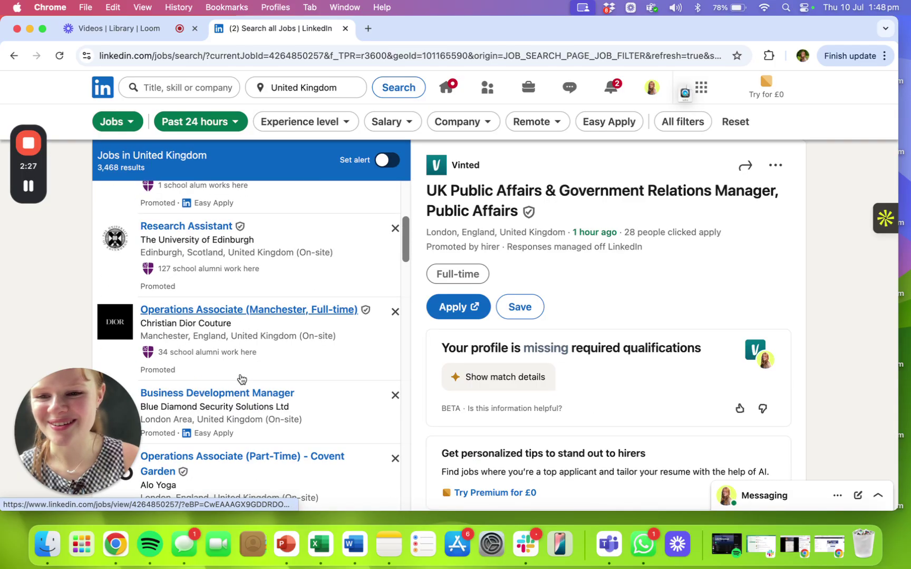
scroll(240, 379, "down", 2)
scroll(240, 341, "down", 1)
scroll(239, 303, "down", 1)
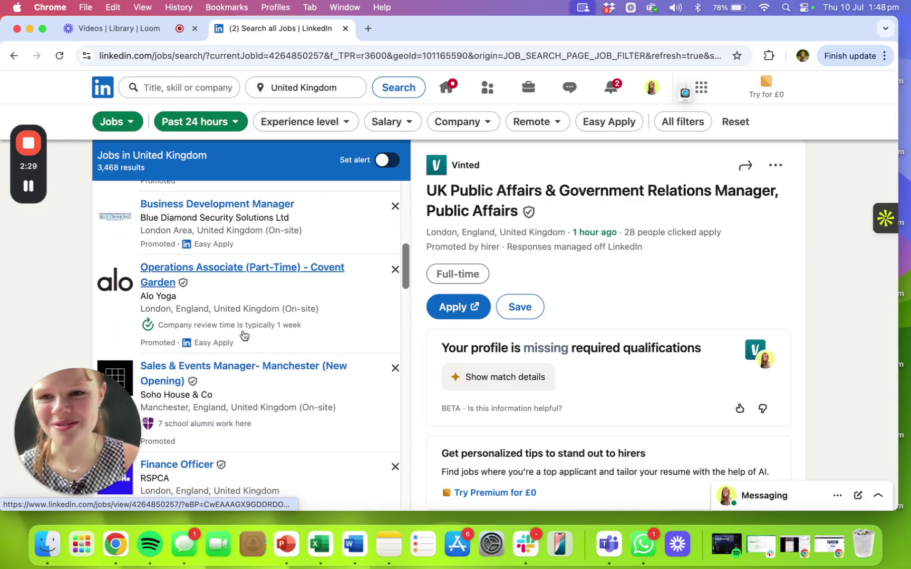
scroll(242, 327, "down", 1)
scroll(243, 336, "down", 2)
scroll(242, 334, "down", 1)
scroll(242, 335, "down", 2)
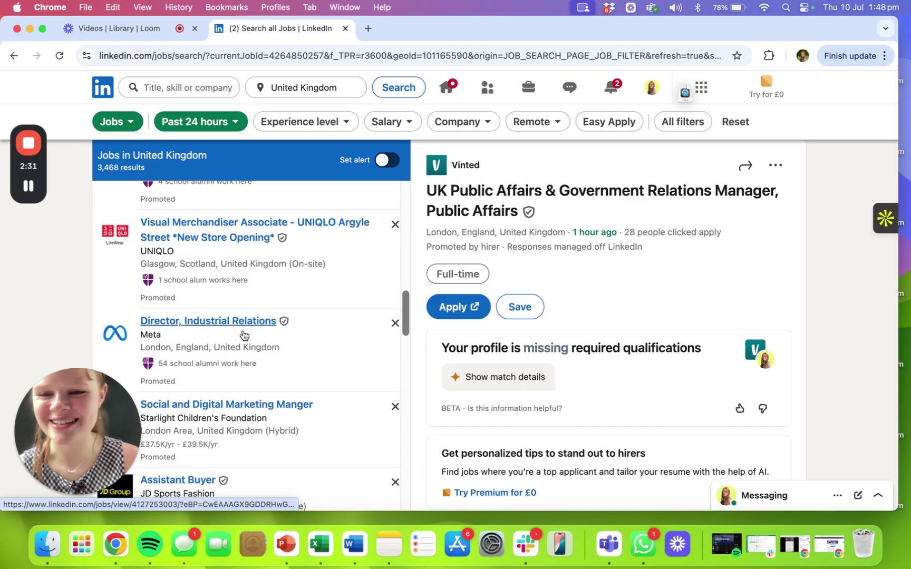
scroll(243, 335, "down", 2)
scroll(243, 336, "down", 1)
scroll(235, 381, "down", 2)
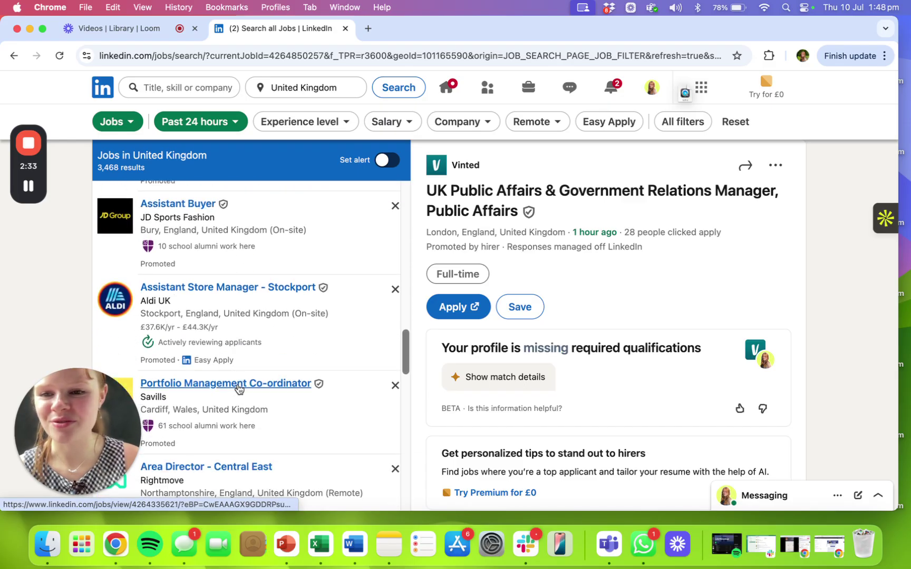
scroll(235, 380, "down", 1)
scroll(238, 389, "down", 1)
scroll(238, 389, "down", 2)
scroll(213, 271, "down", 1)
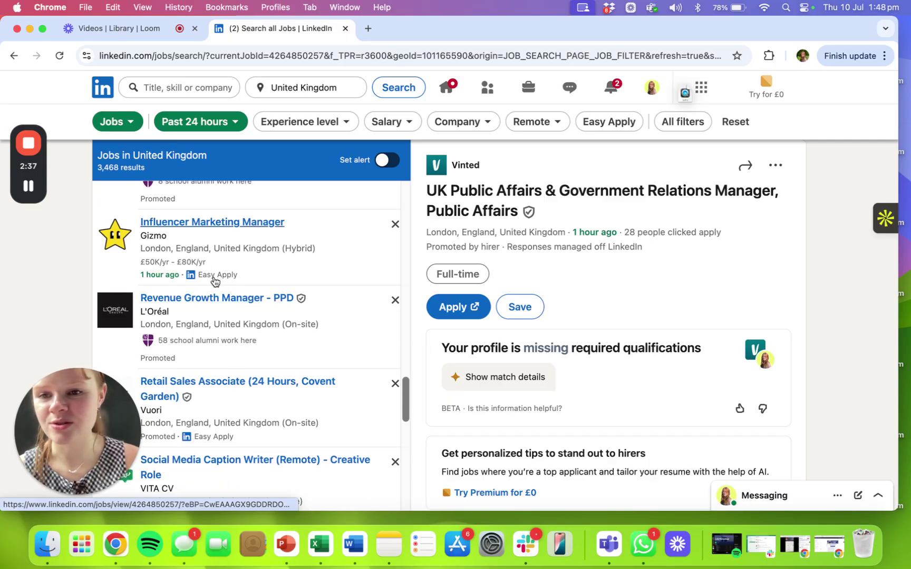
scroll(247, 266, "down", 2)
scroll(247, 265, "down", 2)
scroll(246, 266, "down", 2)
scroll(247, 265, "down", 2)
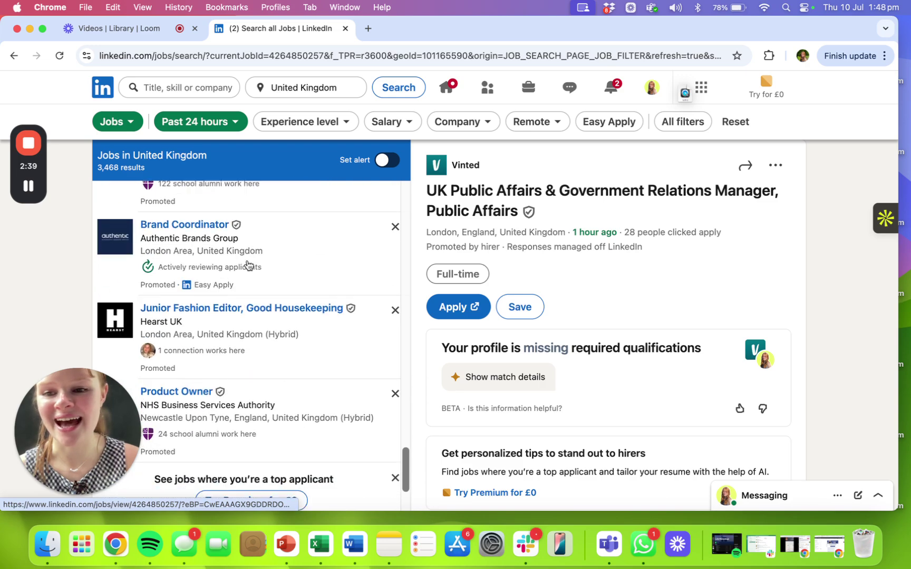
scroll(247, 266, "down", 1)
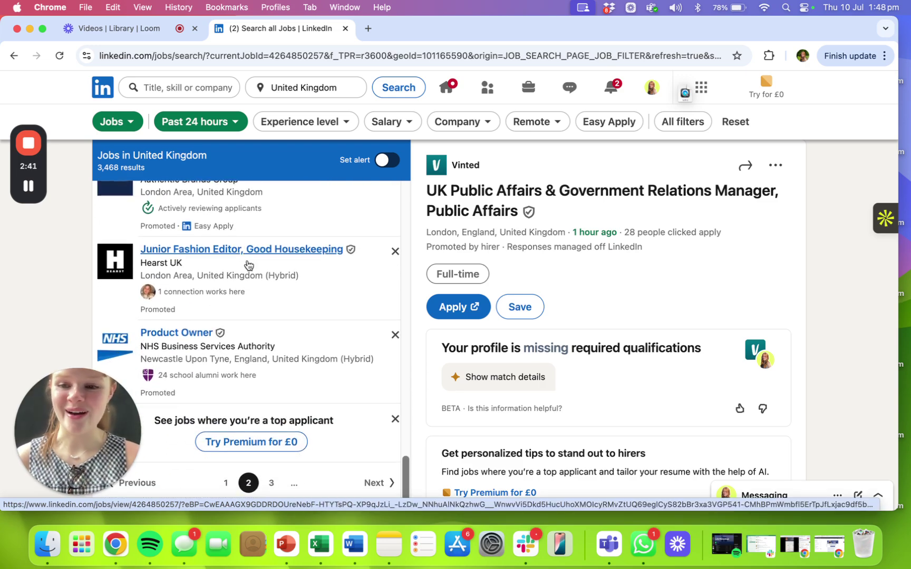